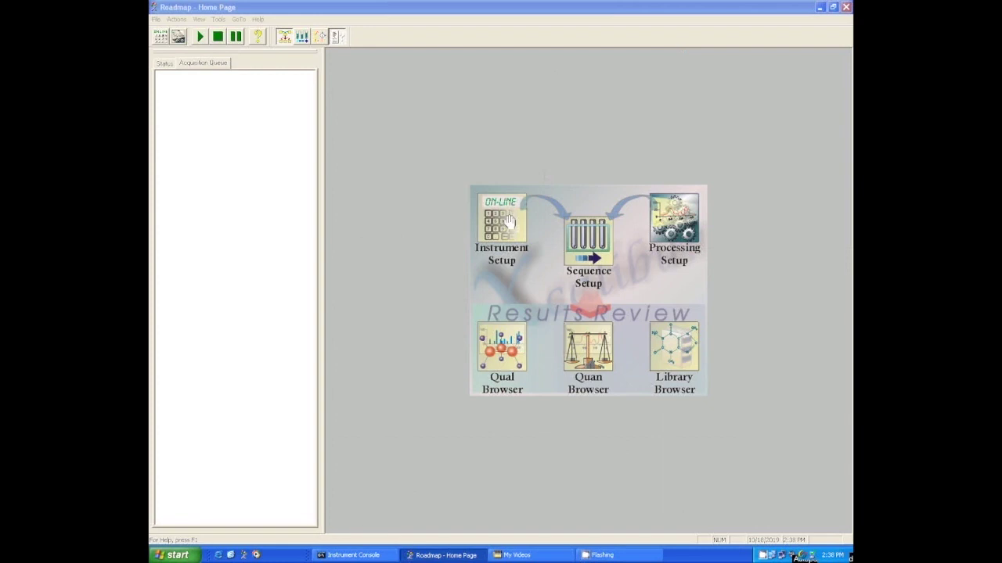
- Open the recent instrument method CHE433L_Default.meth in Instrument Setup
click(509, 221)
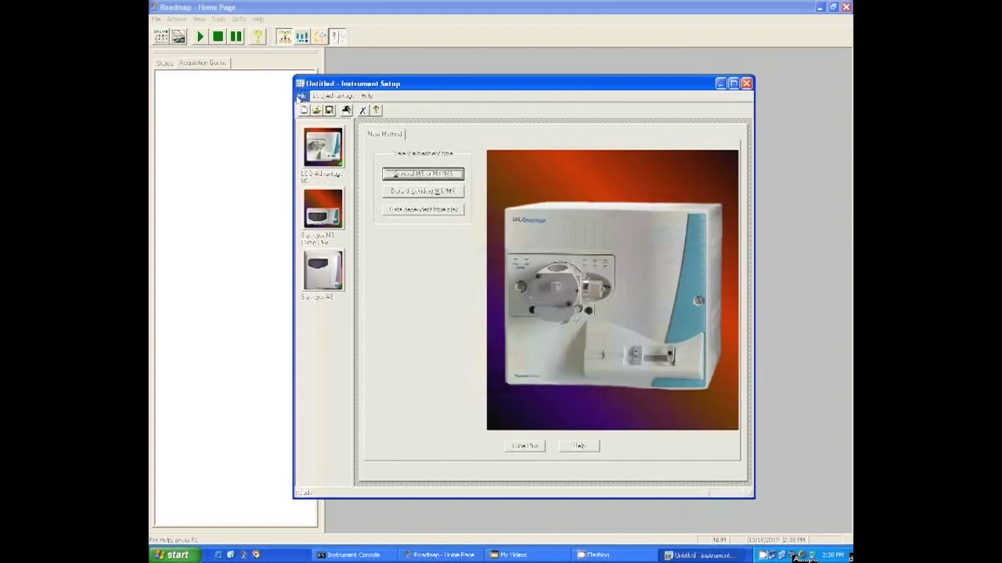
click(301, 96)
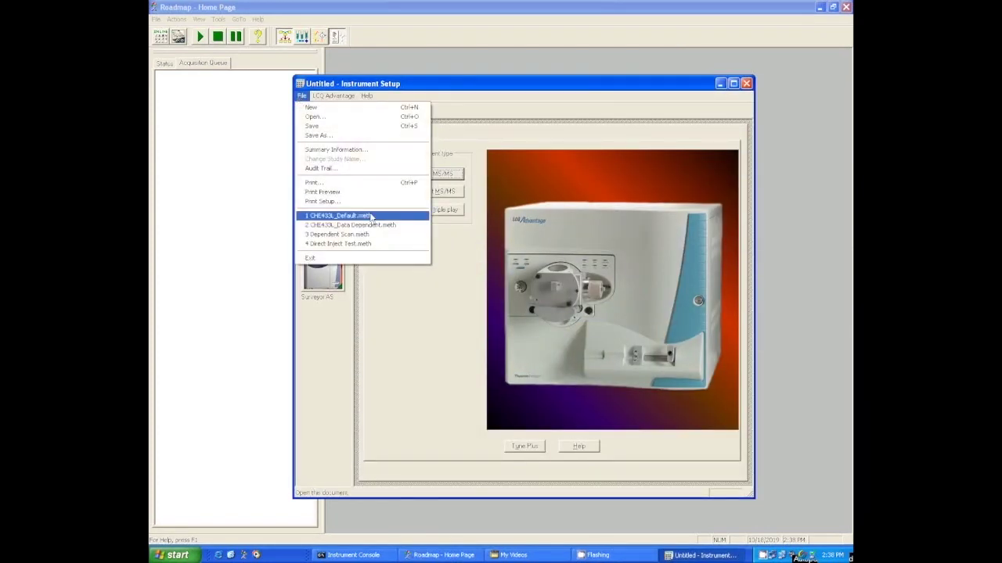
click(372, 217)
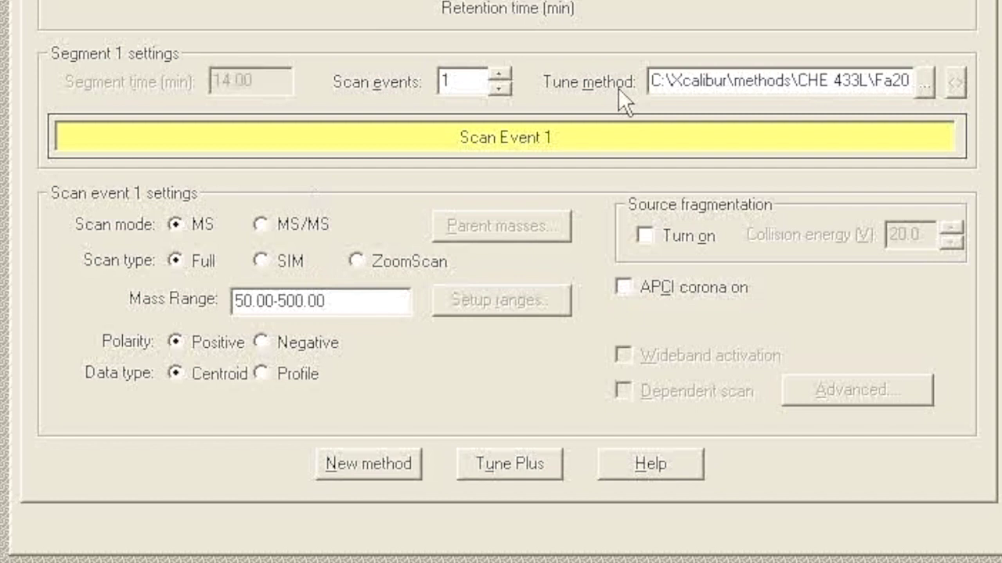
- Add Scan Event 2 over 50-500 with APCI corona off, set as a dependent scan
click(495, 75)
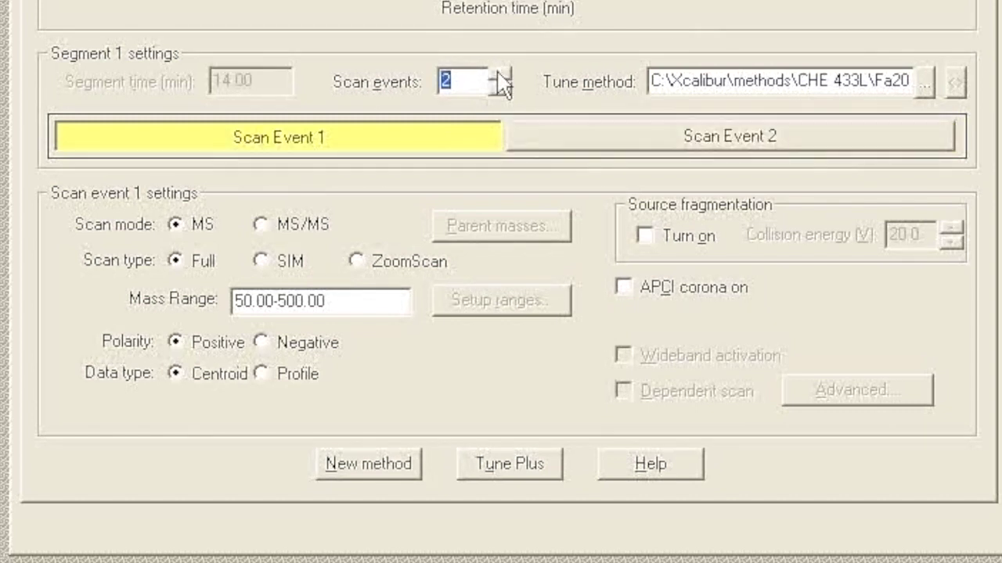
click(618, 147)
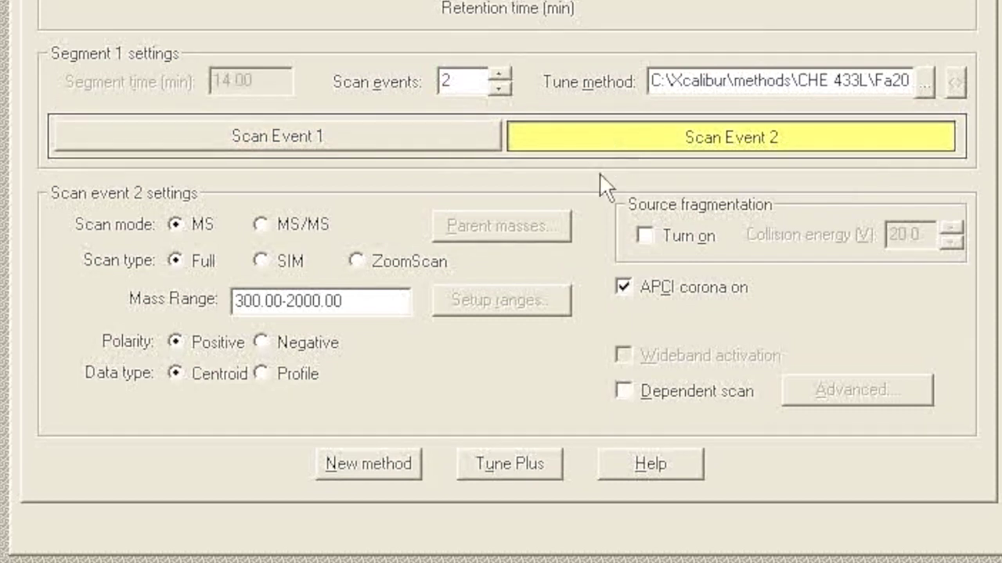
double_click(231, 298)
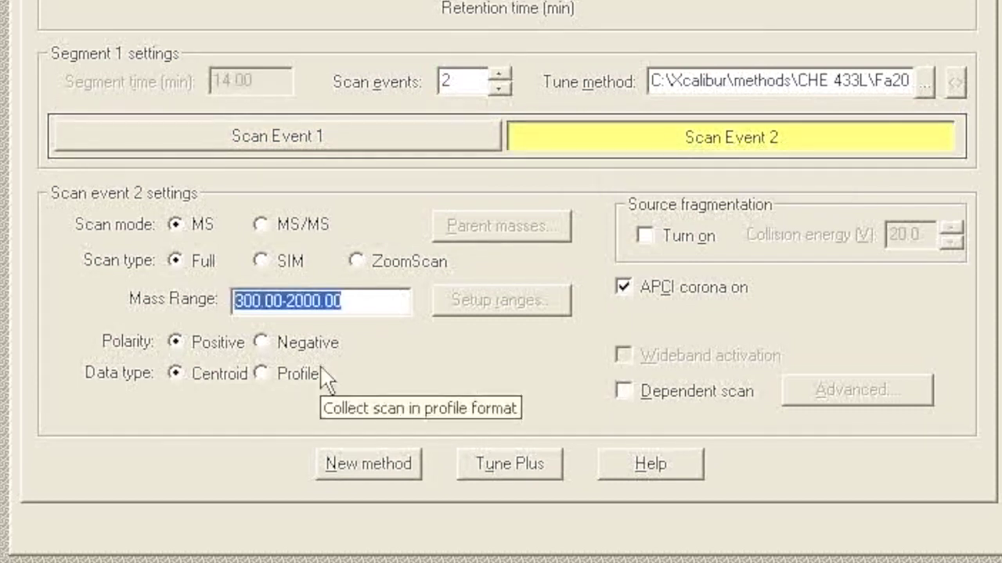
text(50-500)
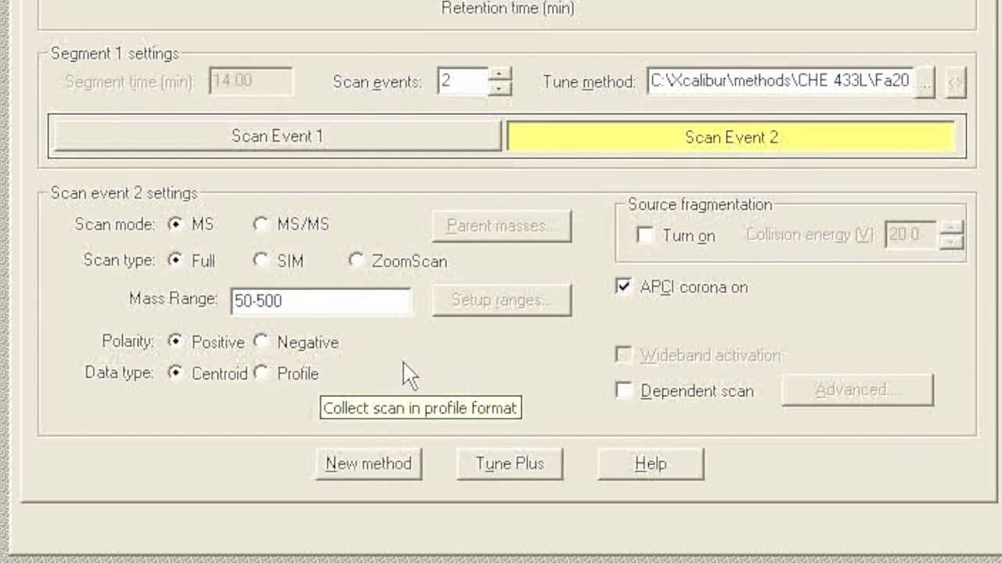
click(652, 291)
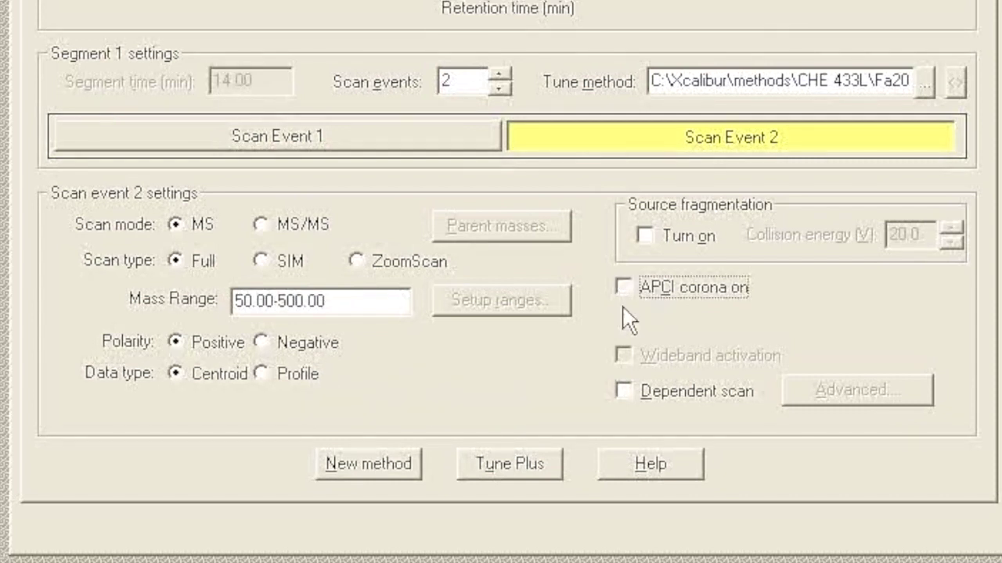
click(624, 390)
key(Tab)
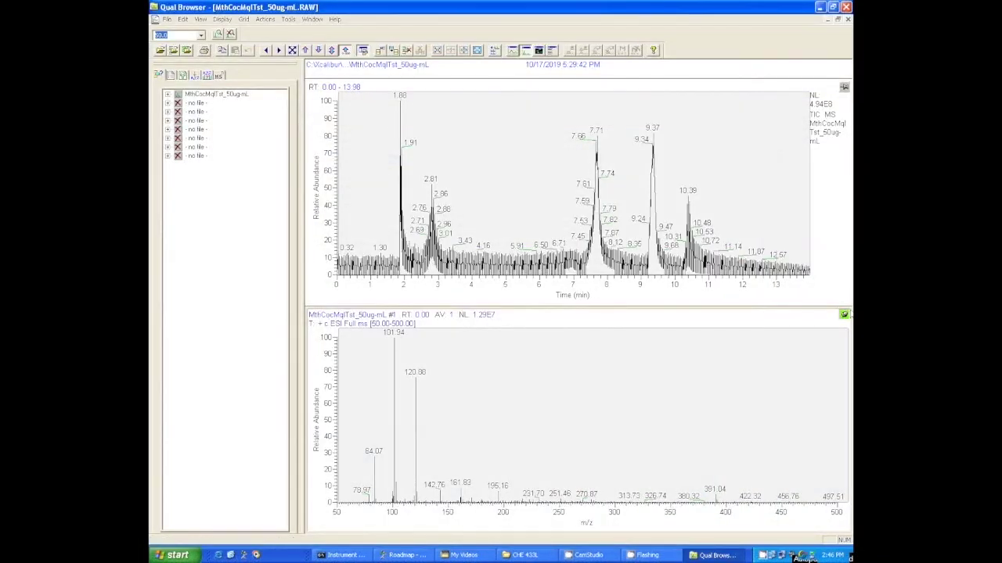
- AutoFilter the chromatogram into eight per-scan-filter traces and make the spectrum pane active
click(844, 89)
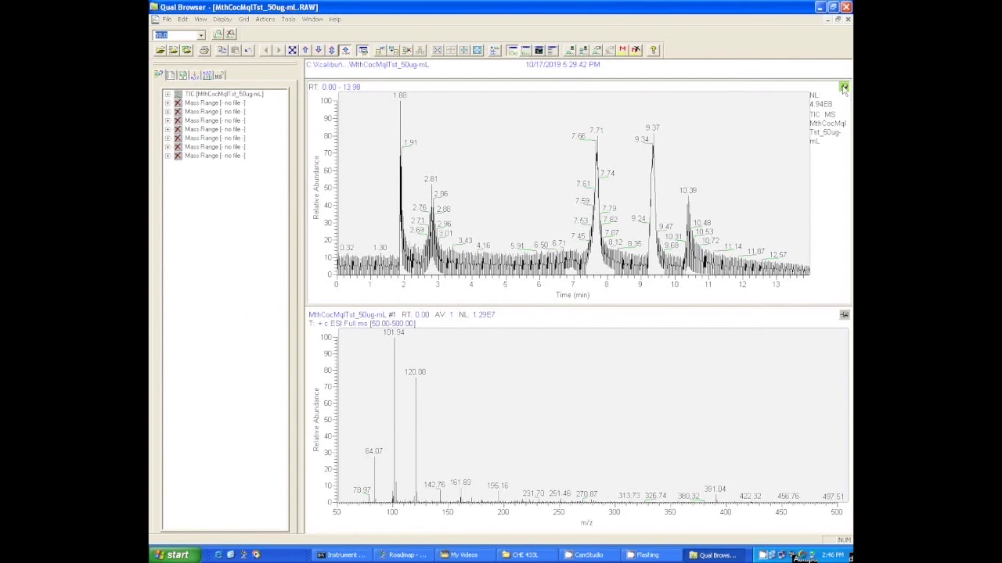
right_click(679, 128)
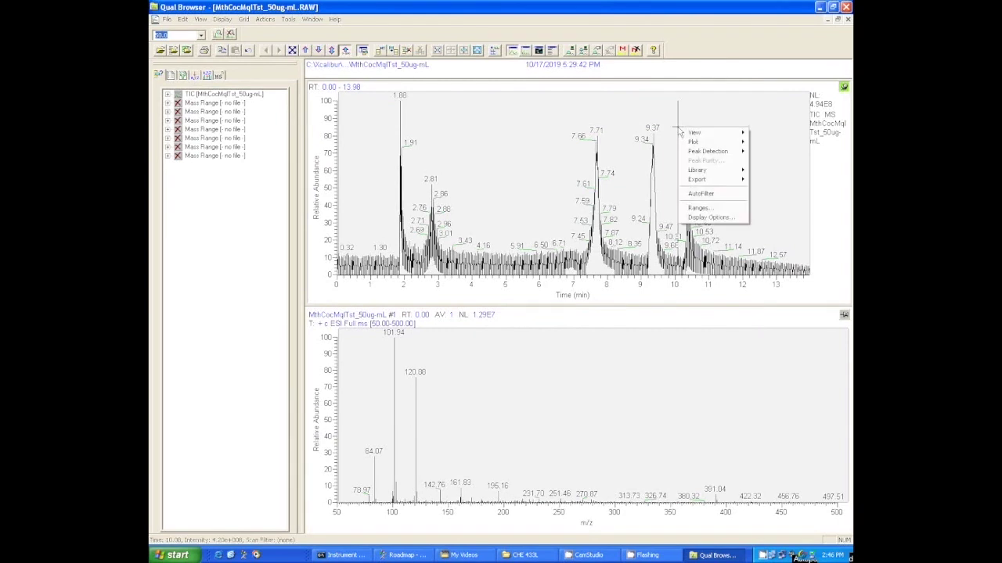
click(695, 195)
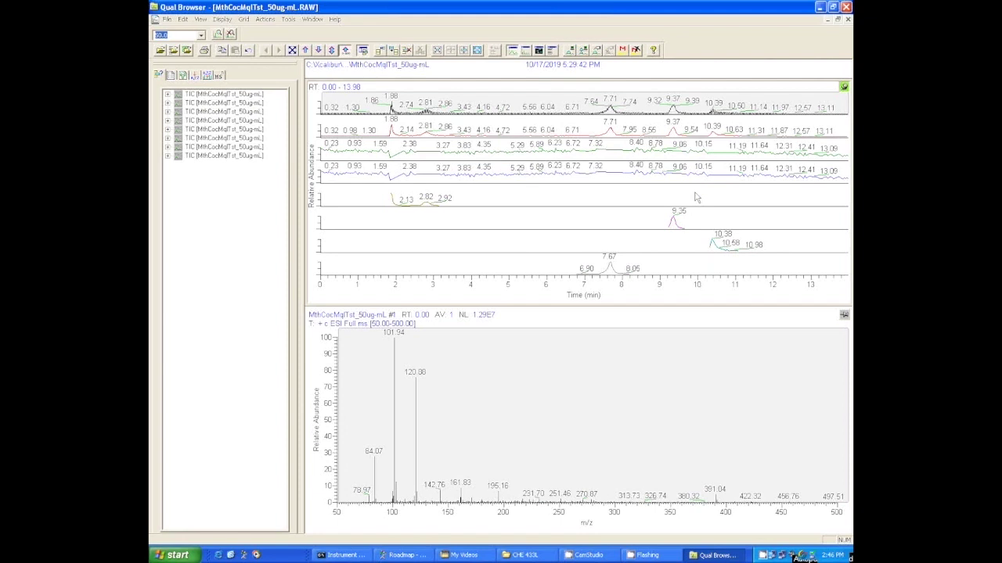
click(844, 316)
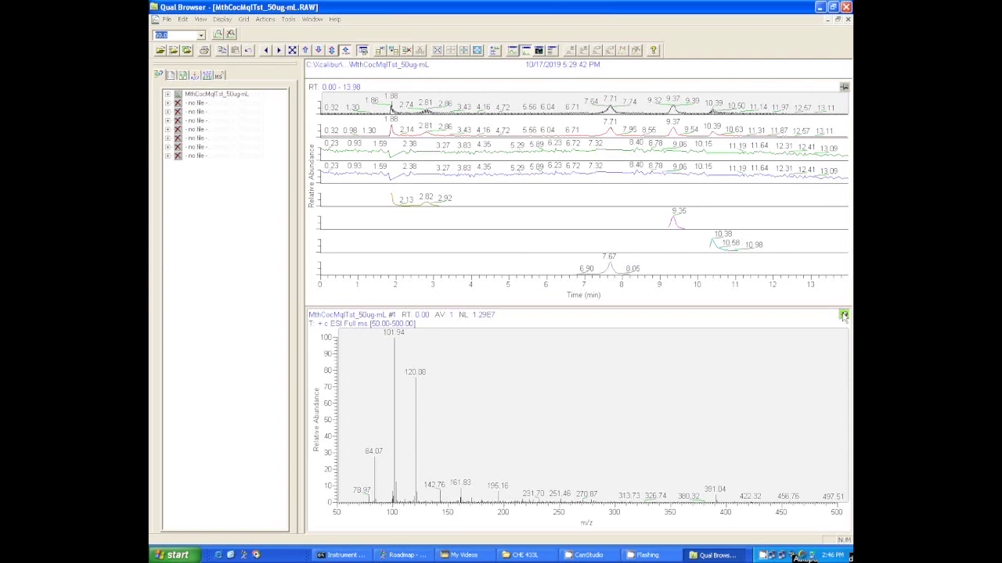
- View full-scan spectra at the 2.78, 7.66, 9.34 and 10.37 min peaks
click(426, 136)
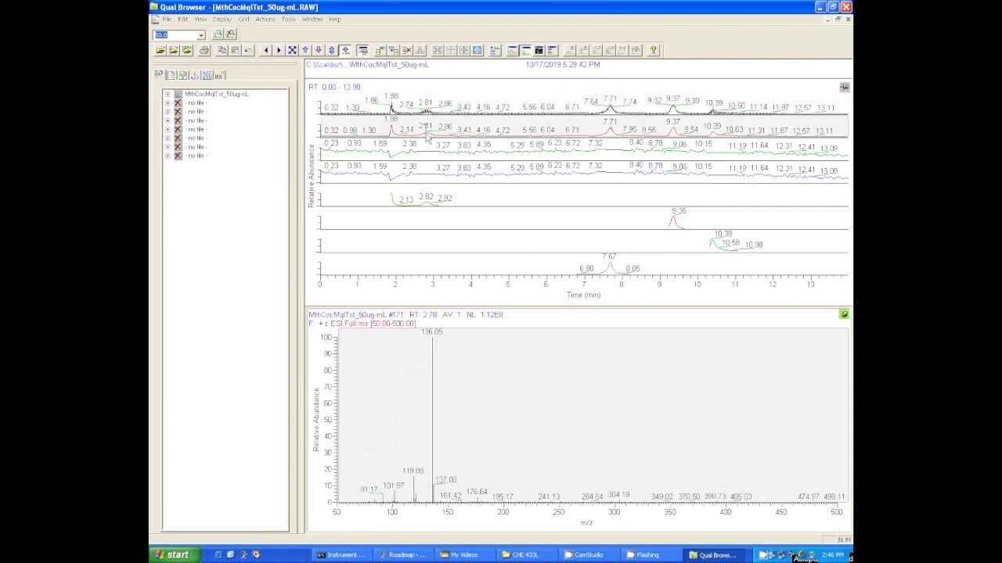
click(611, 137)
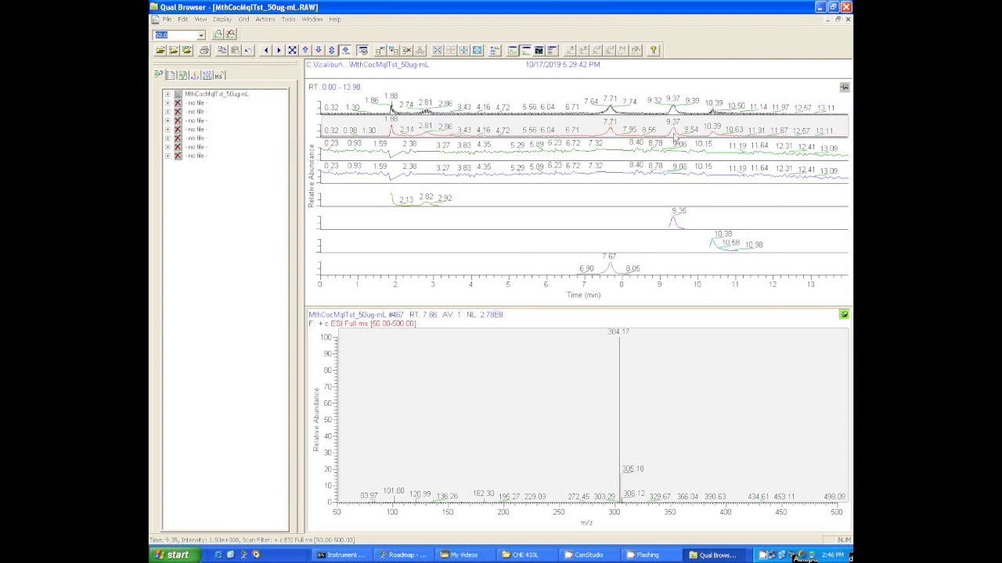
click(675, 136)
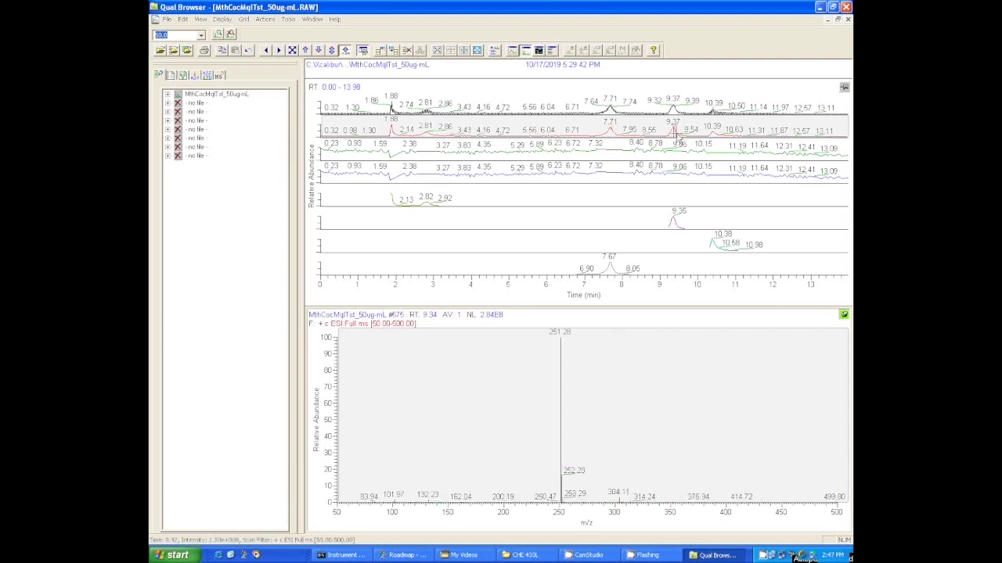
click(714, 137)
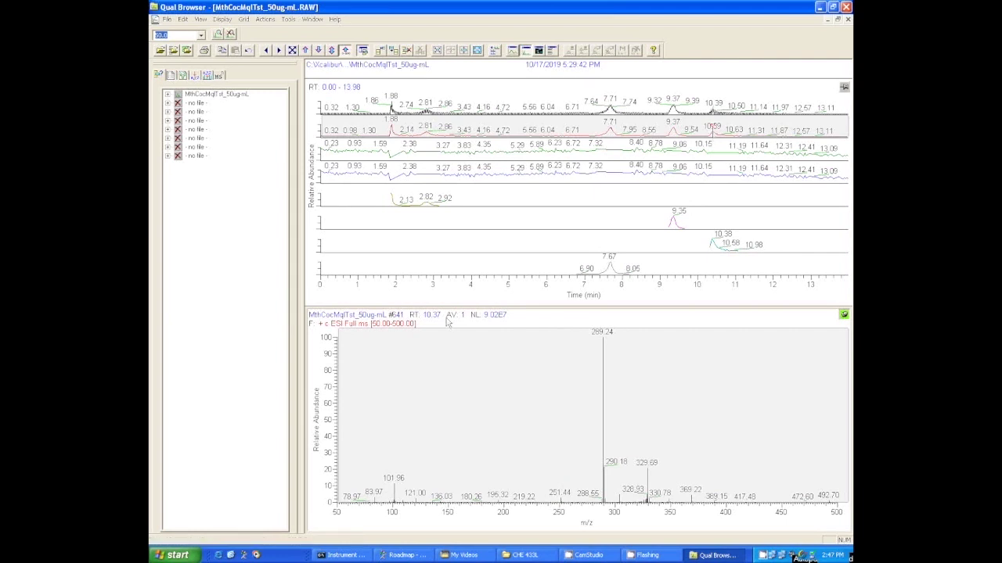
drag(349, 339, 351, 344)
- Recheck the 9.34 and 7.69 min full scans, then show the 2.77 min MS2 of 136.02
click(672, 129)
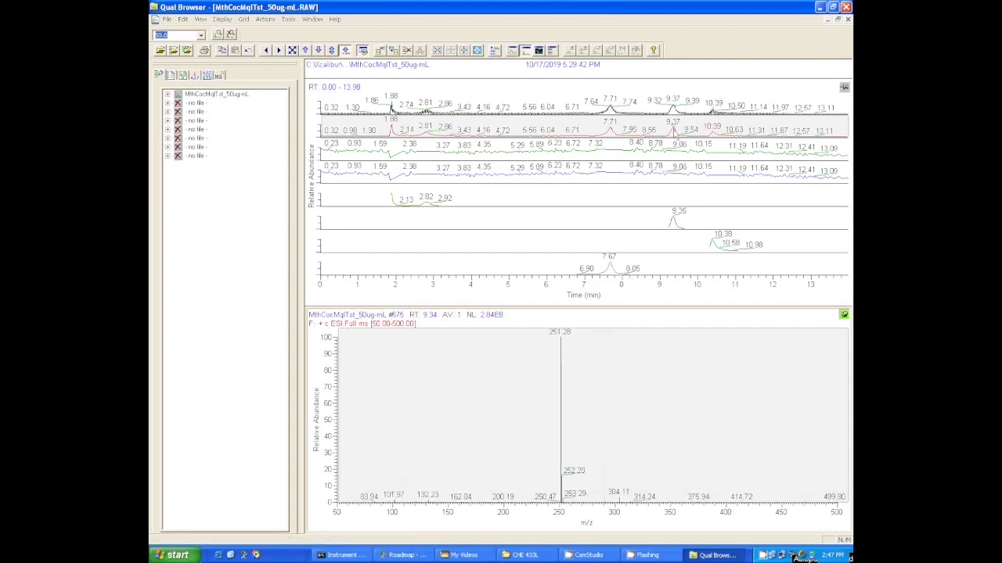
click(608, 151)
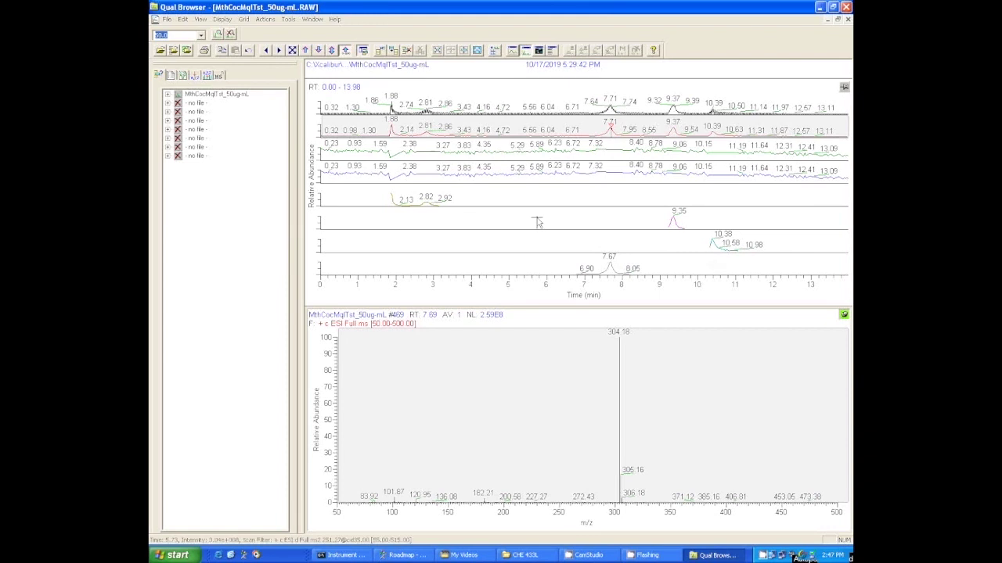
click(427, 207)
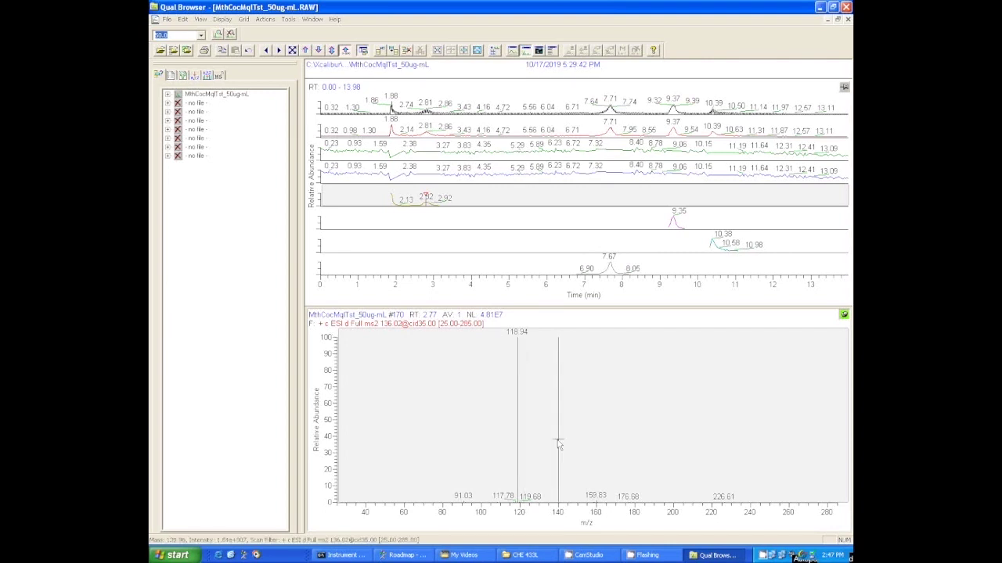
- Compare the 2.78 min full MS scan with the MS2 of 136.02 at 2.80 min
click(427, 136)
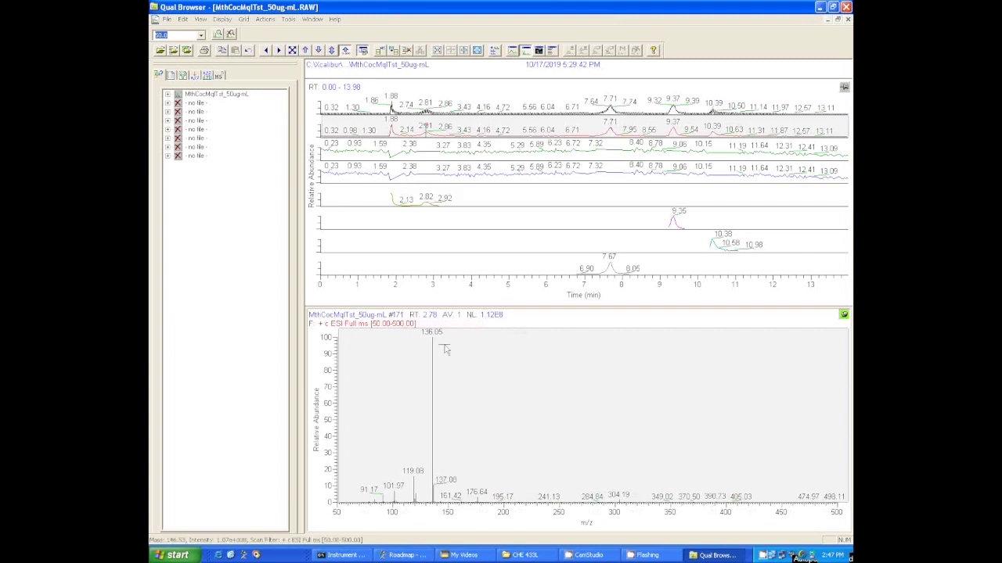
click(428, 207)
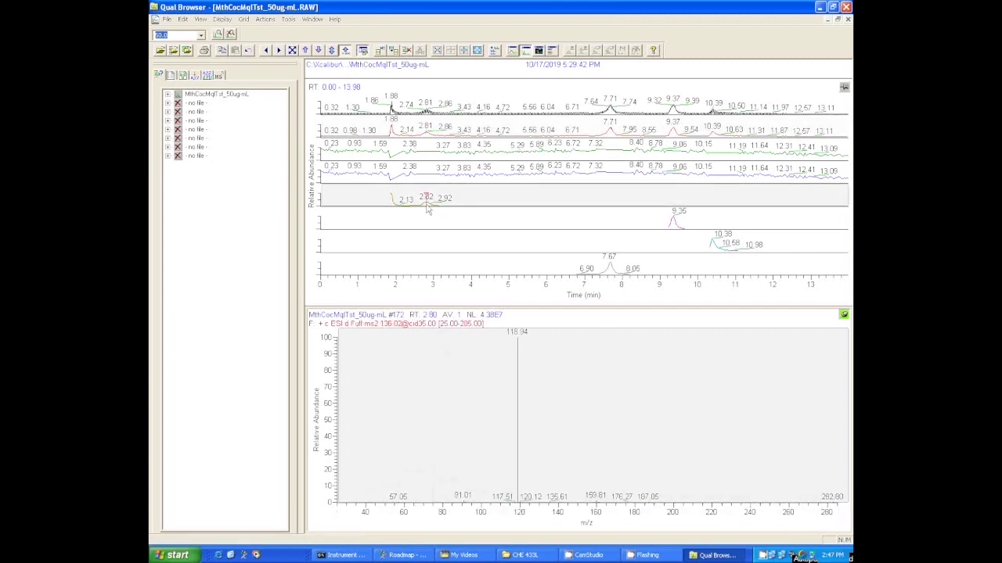
click(428, 138)
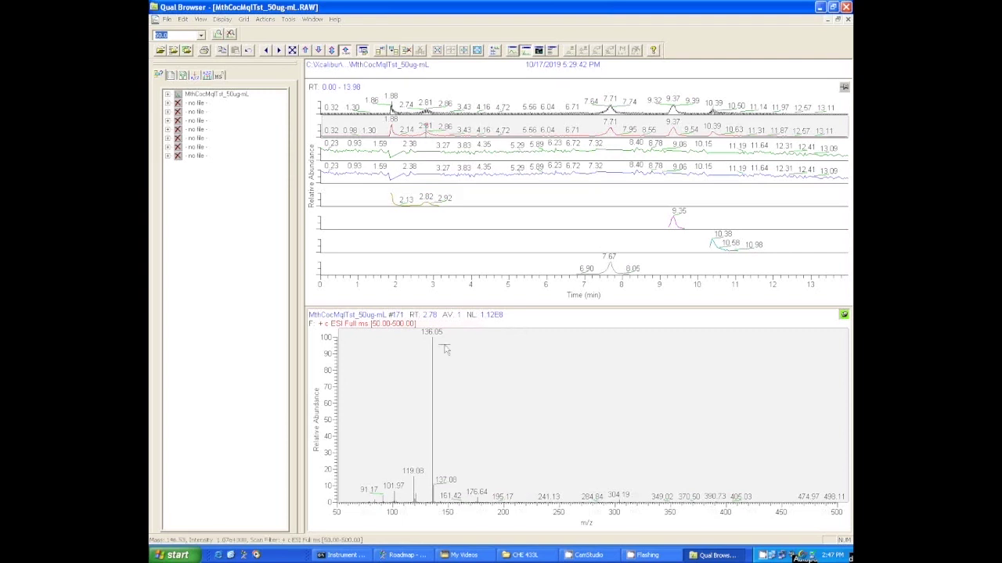
click(427, 207)
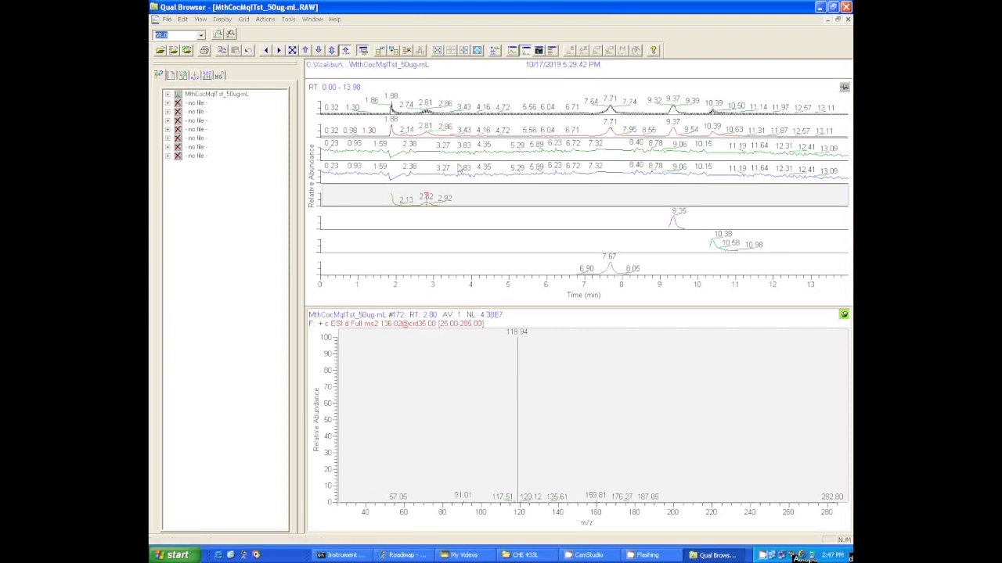
- Average the 304.13 MS2 across the 7.67 min peak, then show the 9.34 min full scan
click(612, 133)
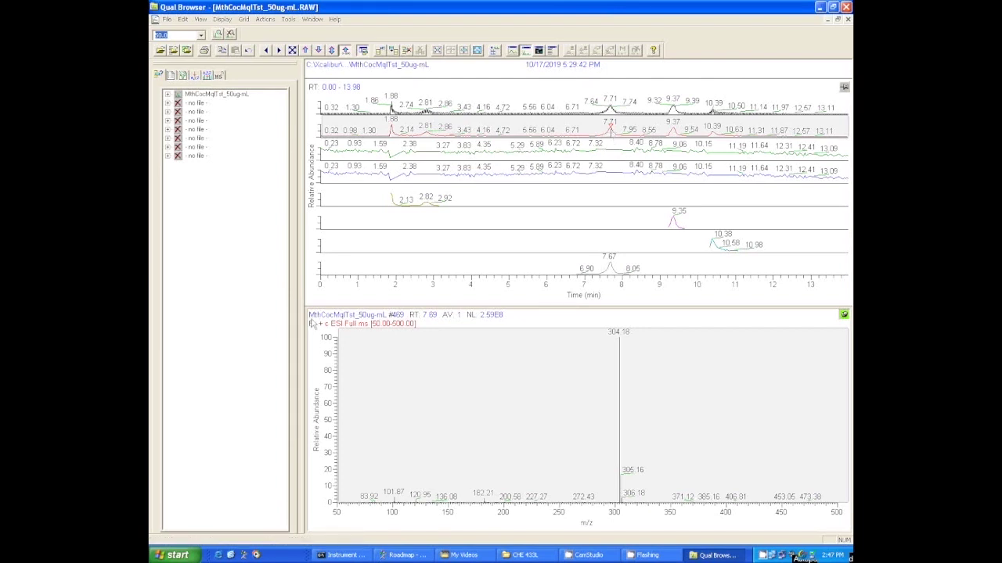
click(610, 270)
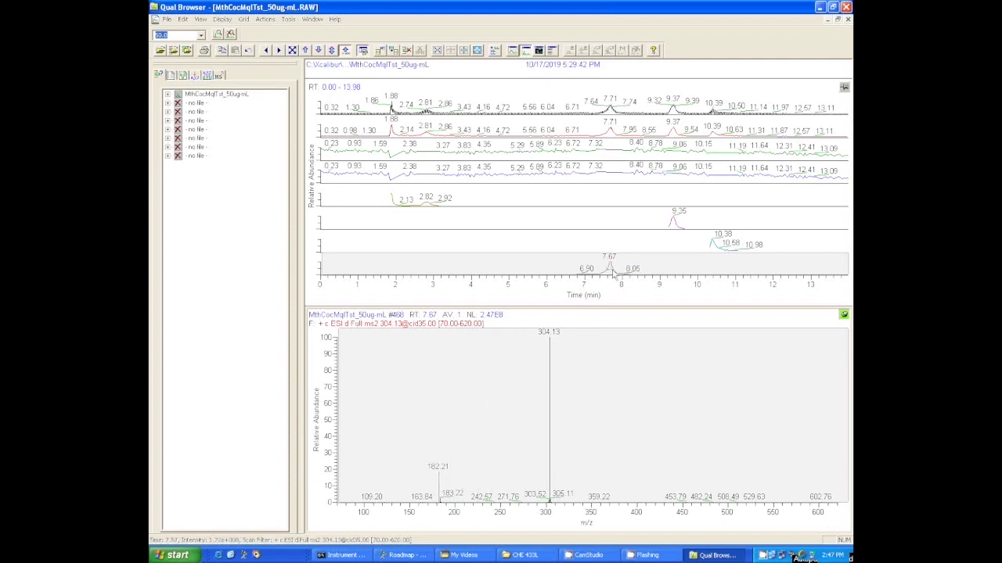
drag(609, 269, 615, 274)
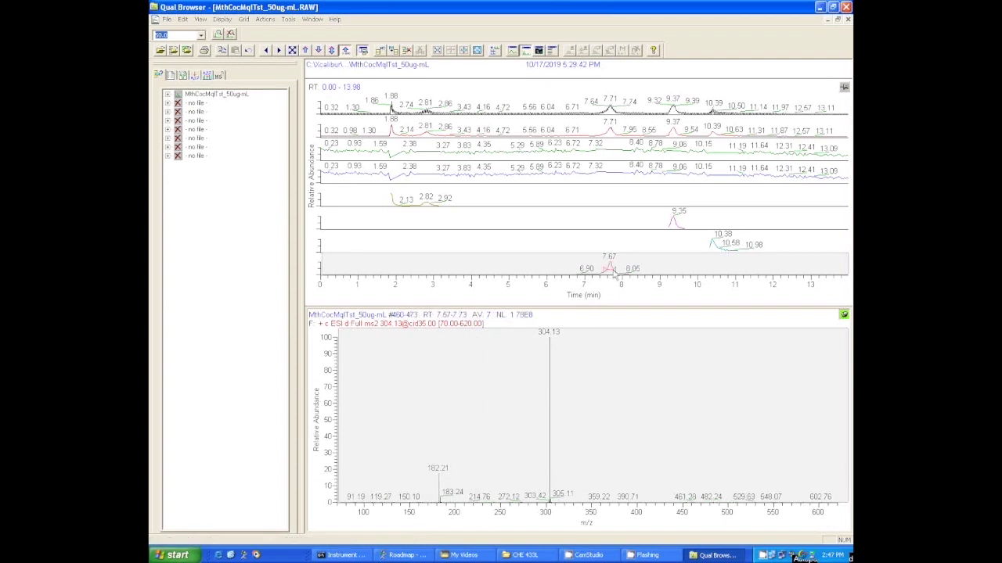
click(673, 135)
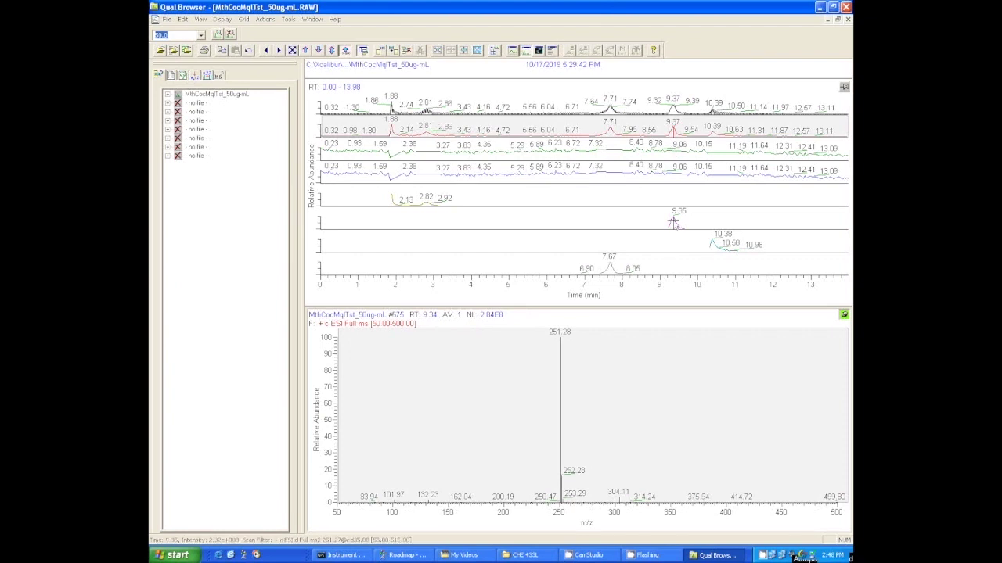
- Compare the 9.34 min full MS scan with the MS2 of 251.27 at 9.35 min
click(673, 222)
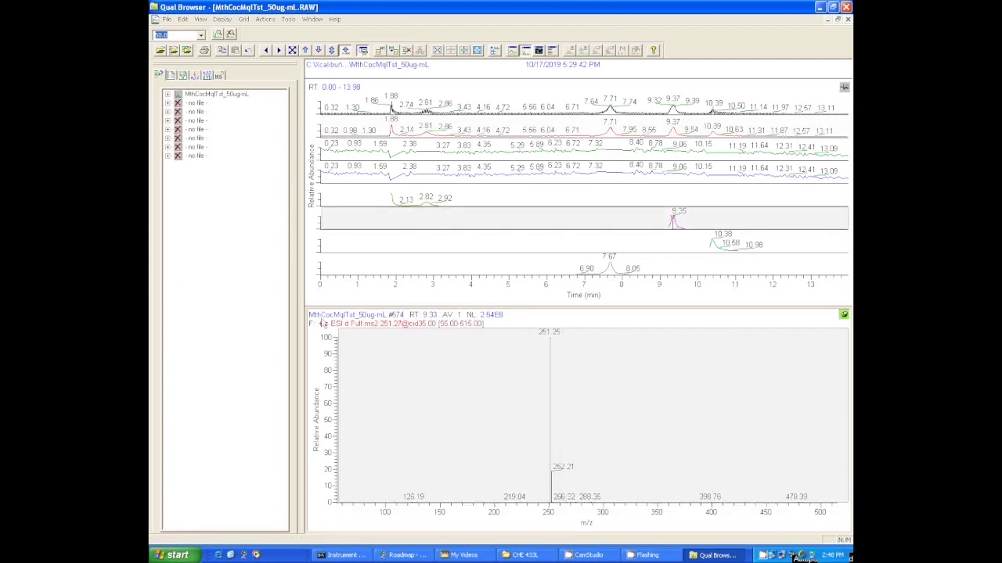
click(674, 133)
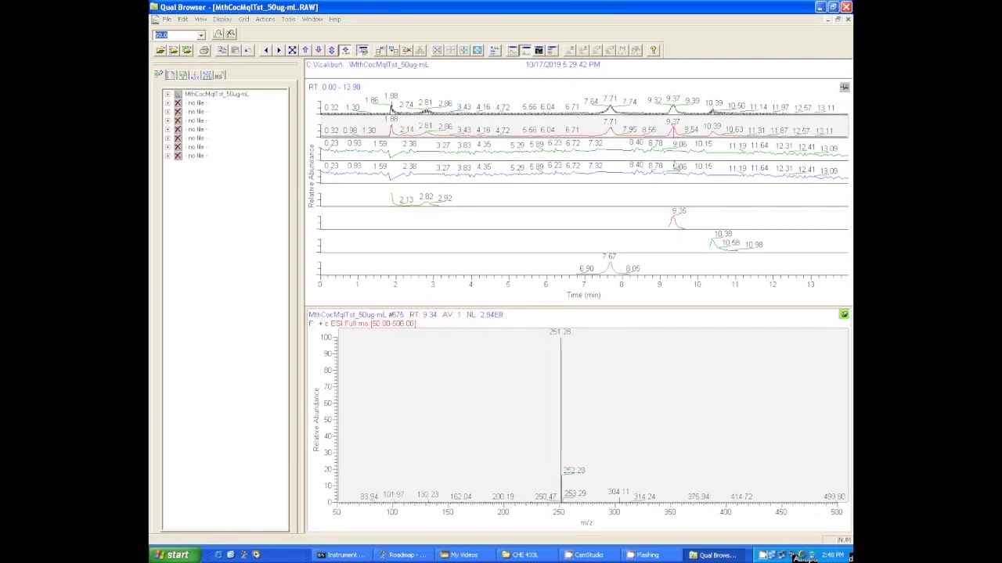
click(673, 224)
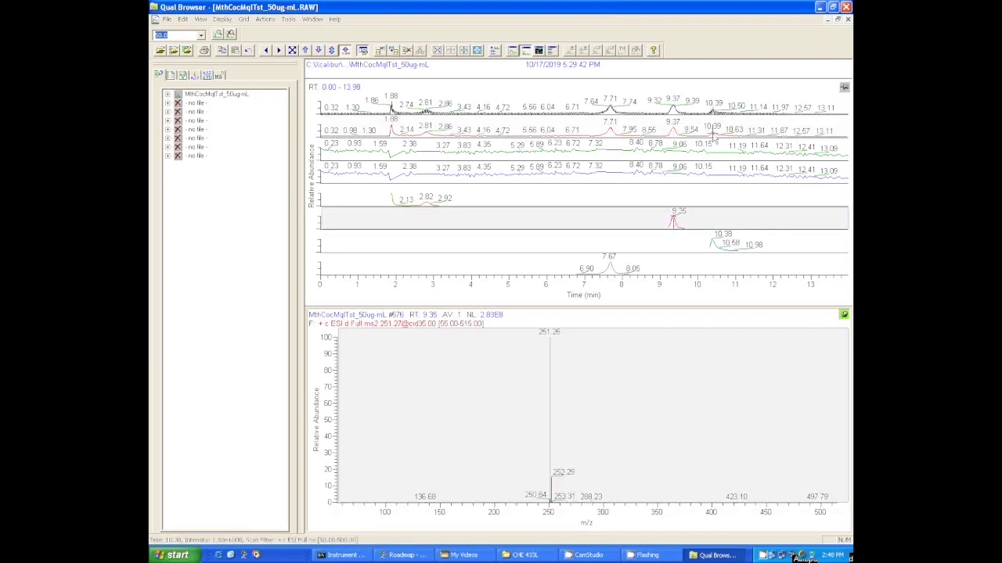
- Compare the 10.37 min full scan with the 289.20 MS2, ending on the 251.27 MS2
click(713, 138)
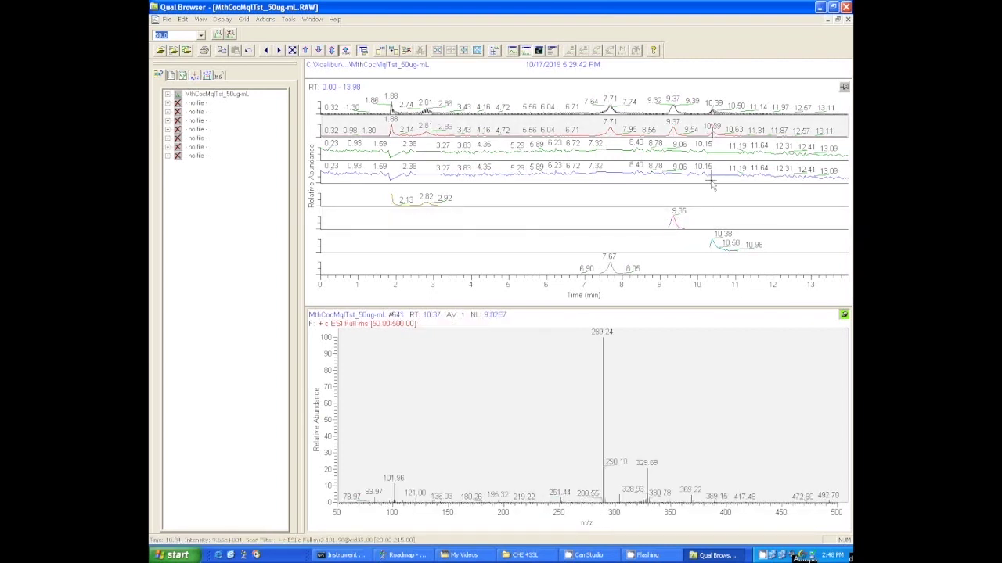
click(712, 245)
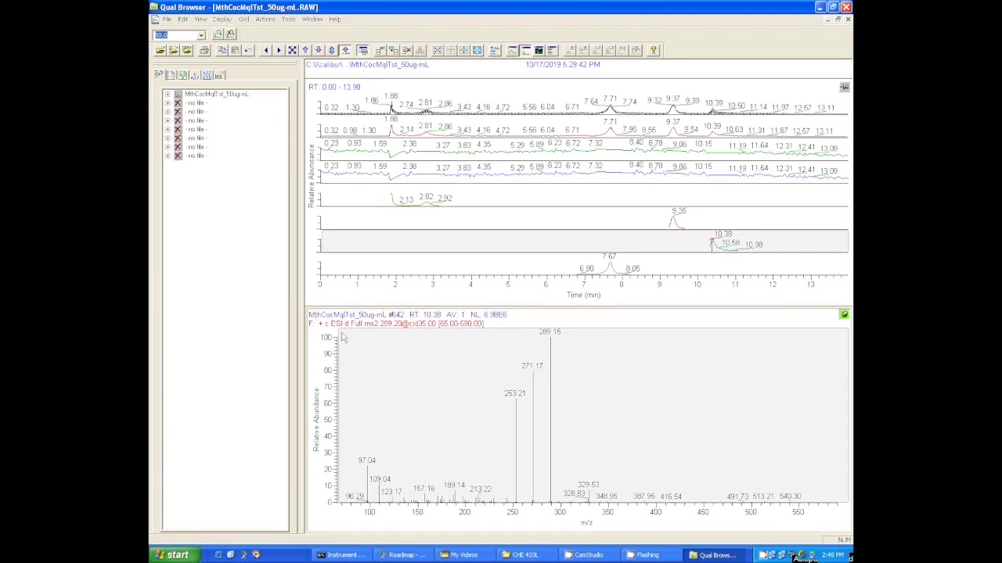
click(674, 135)
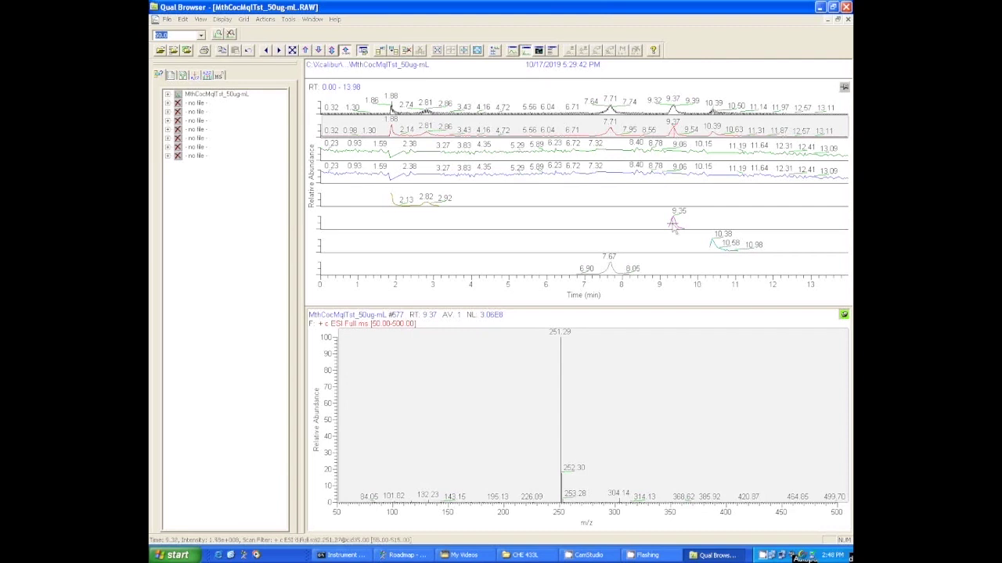
click(673, 225)
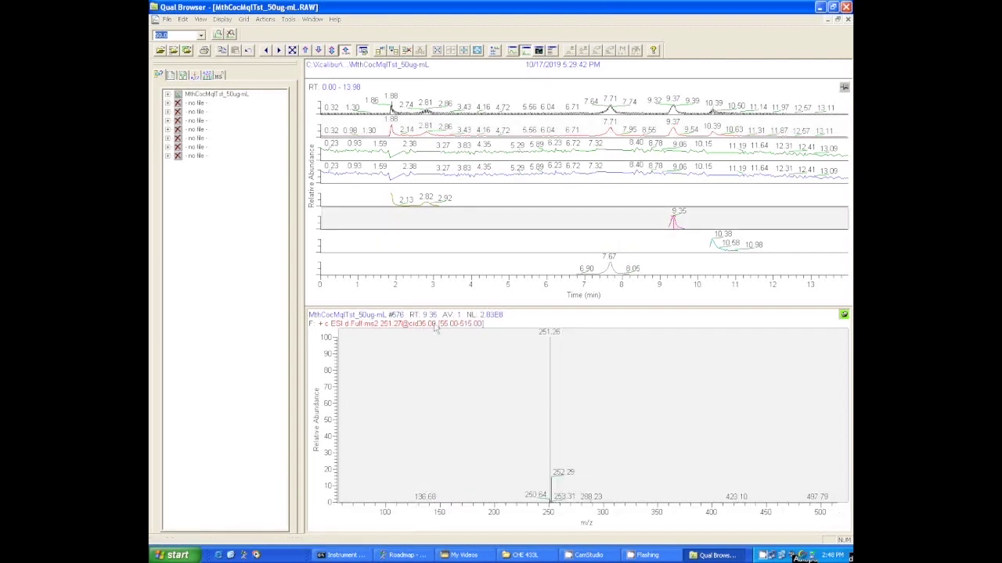